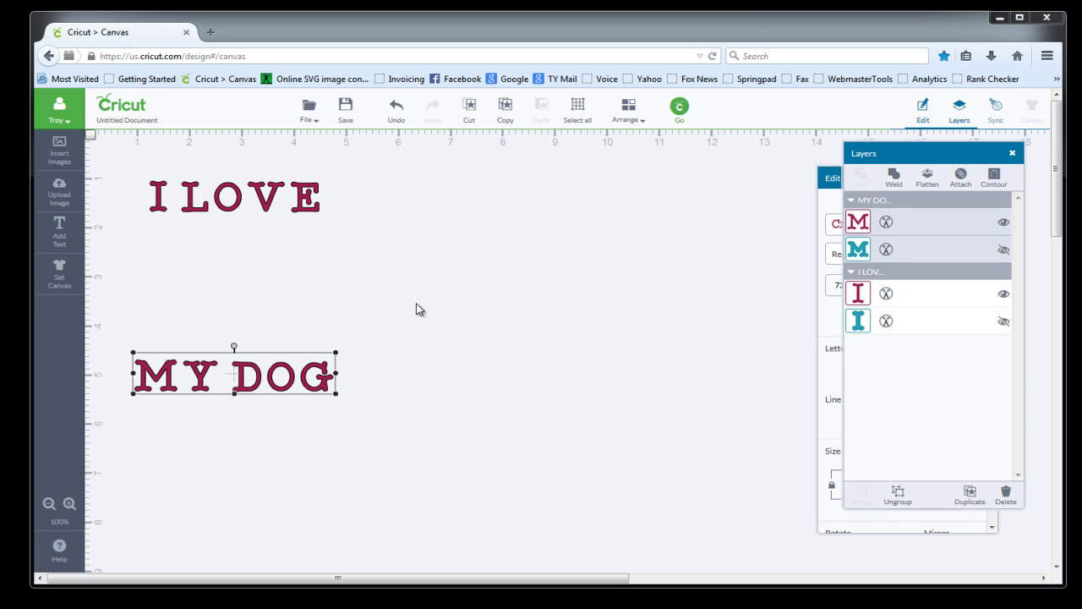
Select the I LOVE and MY DOG text, then start a basic image upload
click(245, 204)
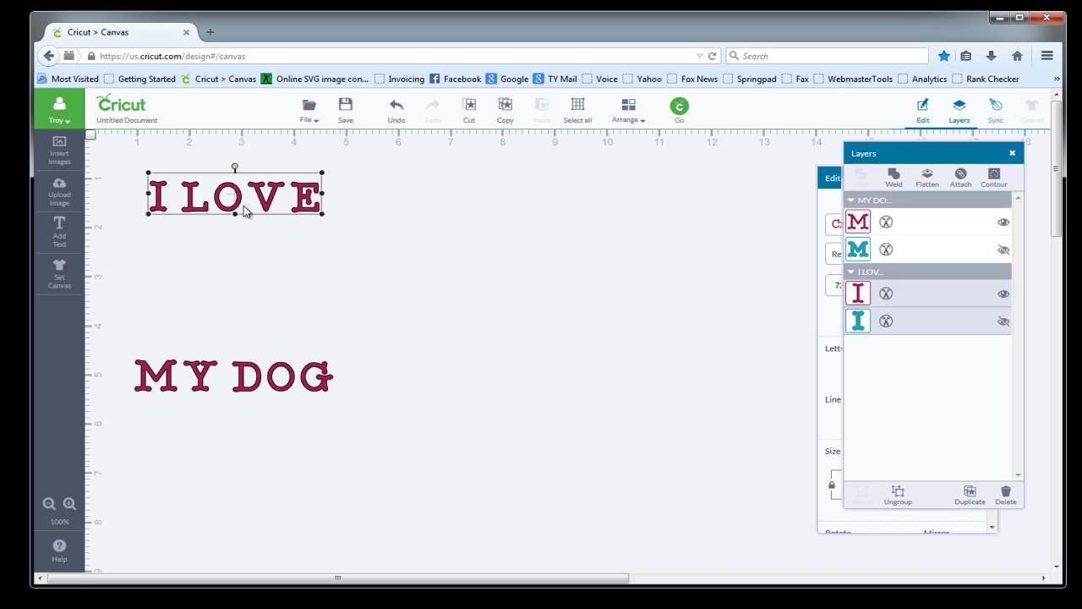
click(218, 365)
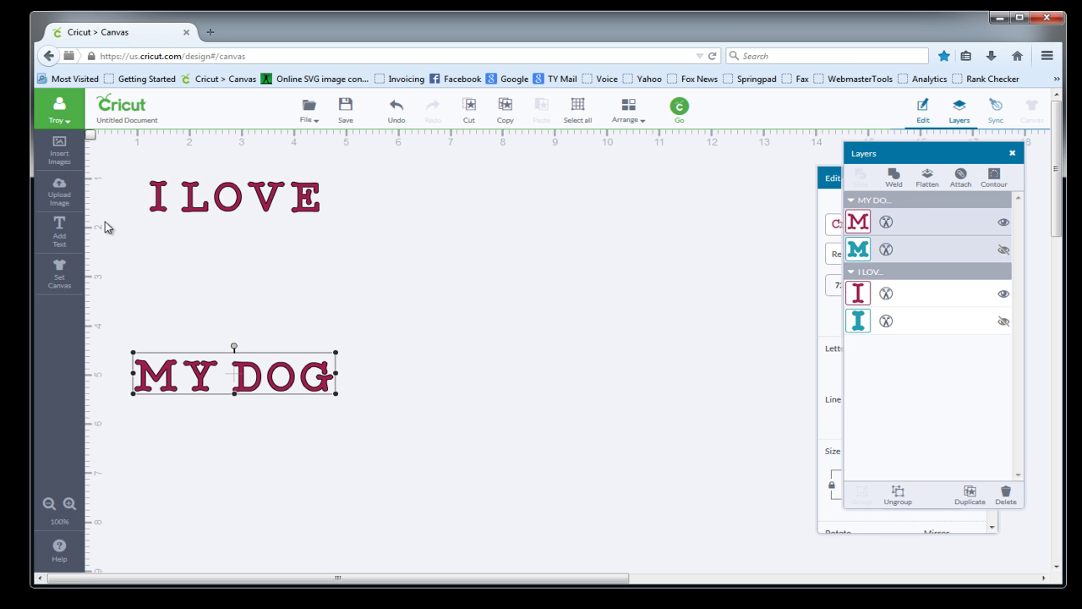
click(60, 192)
click(496, 304)
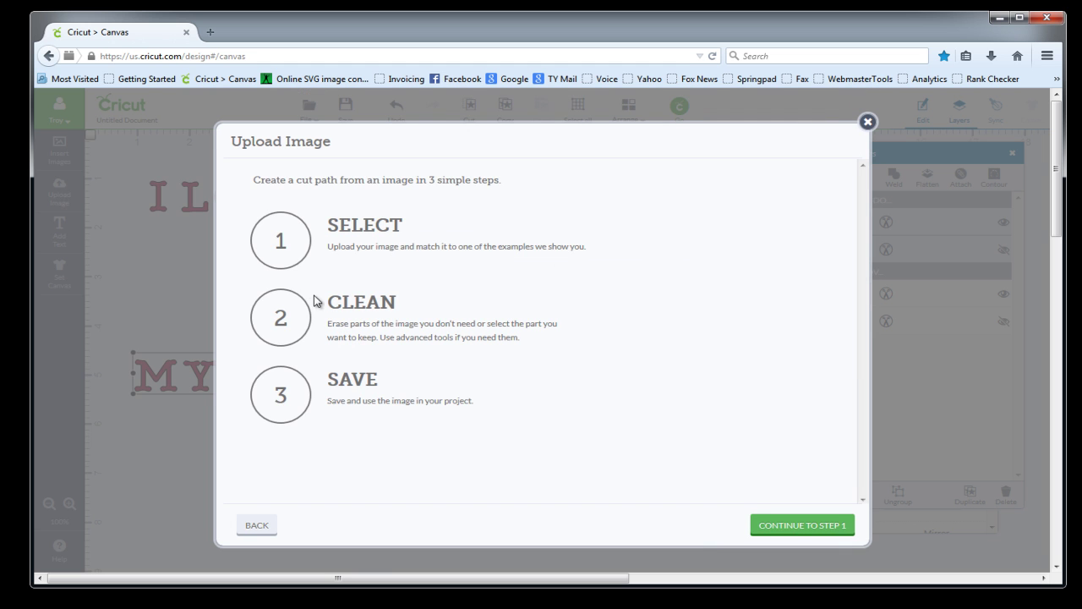
click(797, 524)
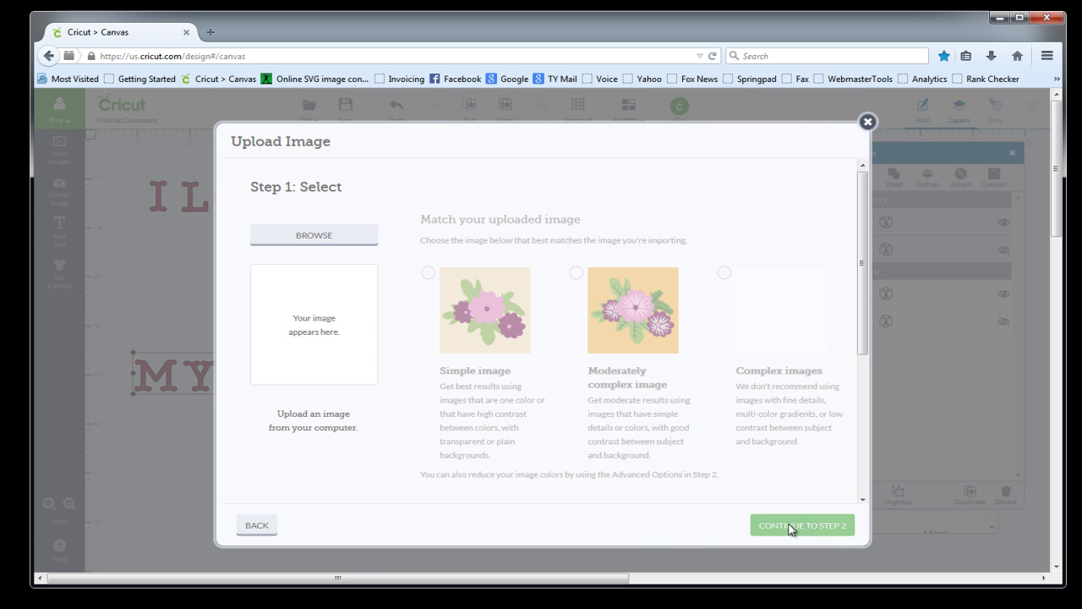
Load paw.jpg, mark it as a Simple image and advance to the Clean step
click(317, 234)
scroll(546, 212, down, 3)
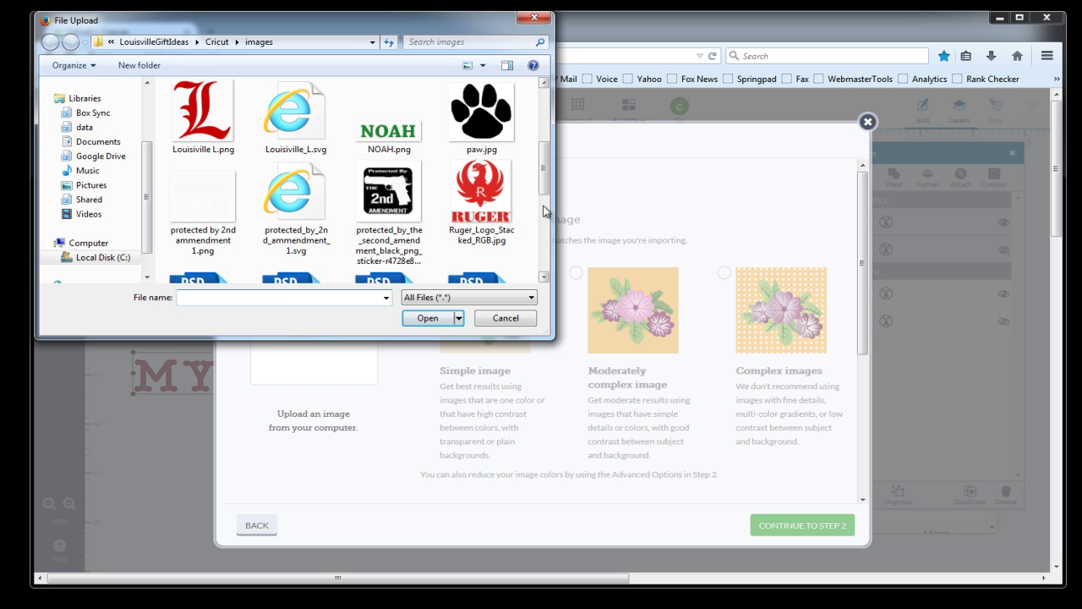
click(481, 114)
click(427, 318)
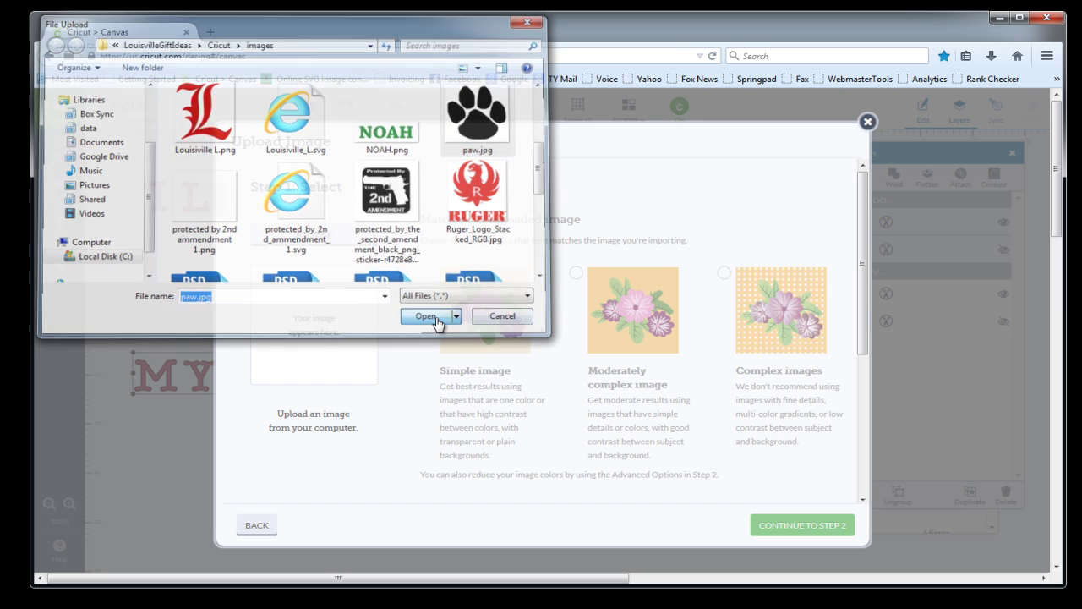
click(428, 273)
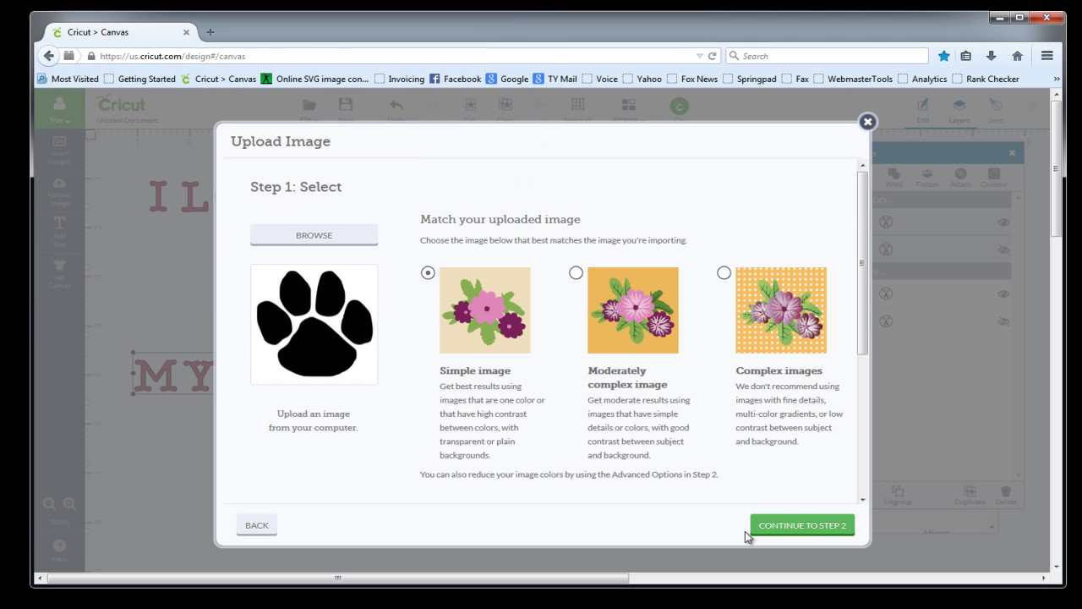
click(810, 530)
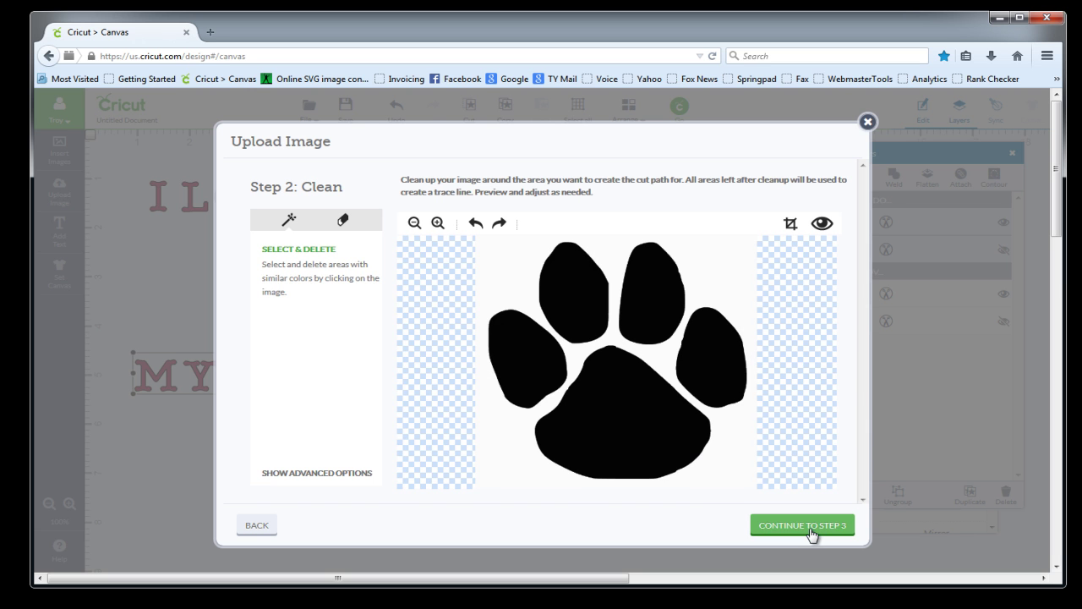
Remove the paw's white background with Select & Delete, adjust Color tolerance from 16, and continue to saving
click(289, 219)
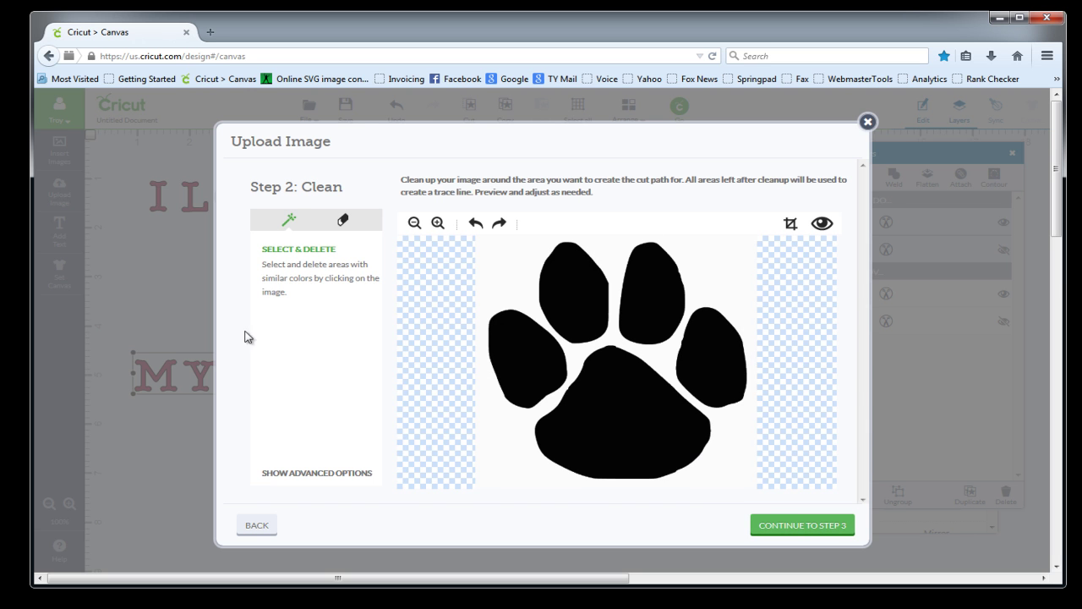
click(507, 257)
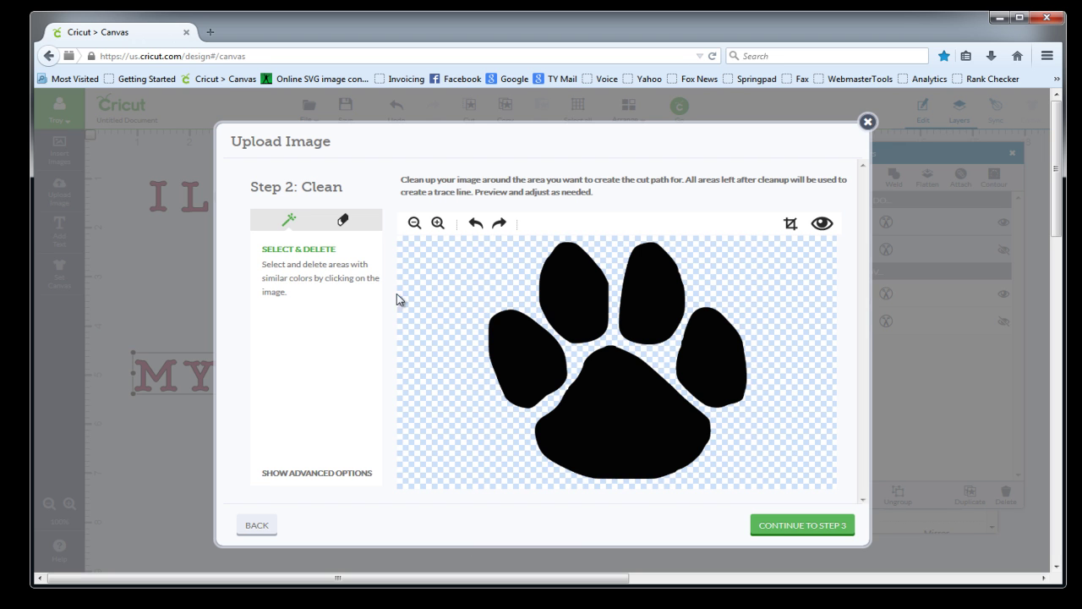
click(311, 473)
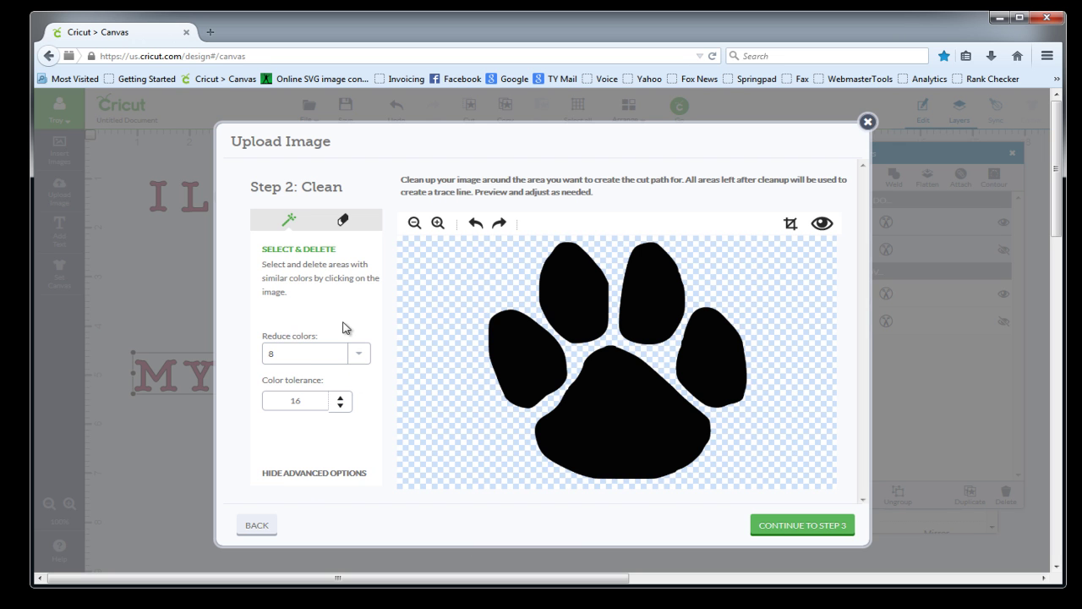
double_click(291, 402)
click(814, 528)
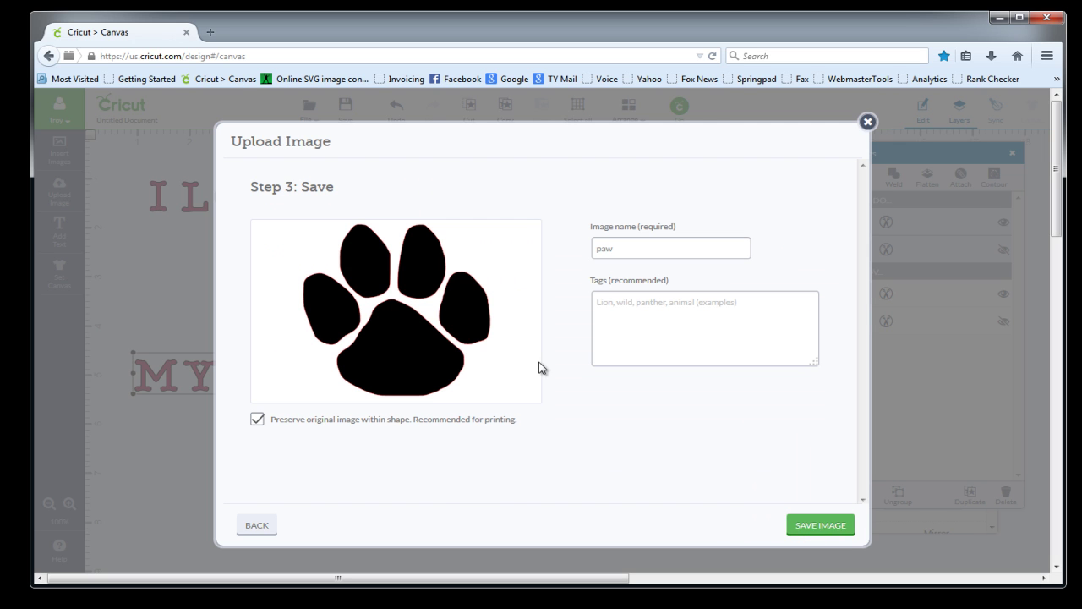
Save the cleaned paw, insert it onto the canvas, and place it between I LOVE and MY DOG
click(829, 534)
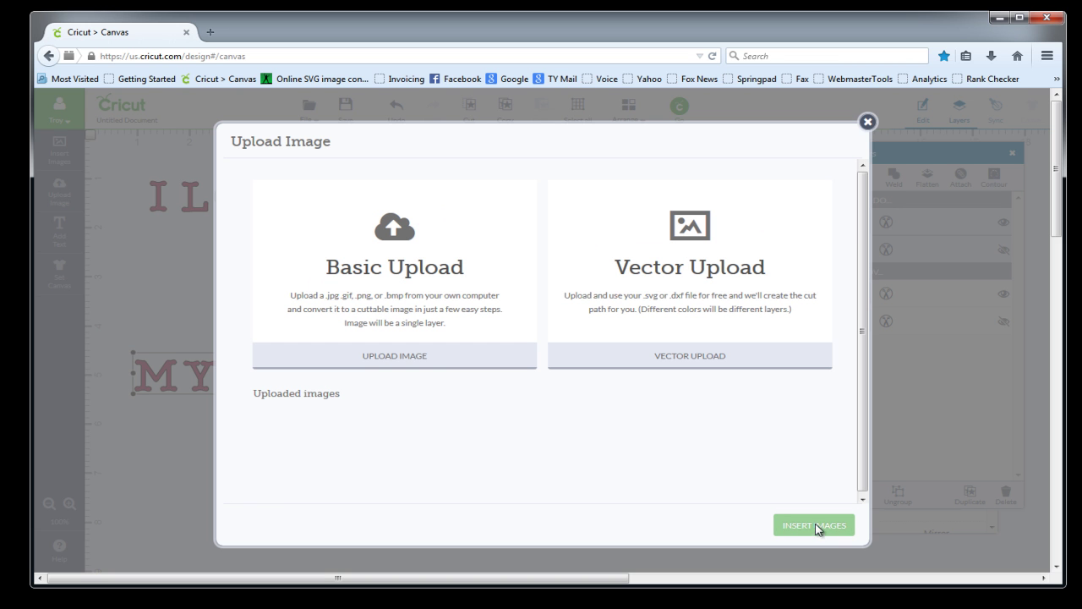
click(279, 435)
click(785, 526)
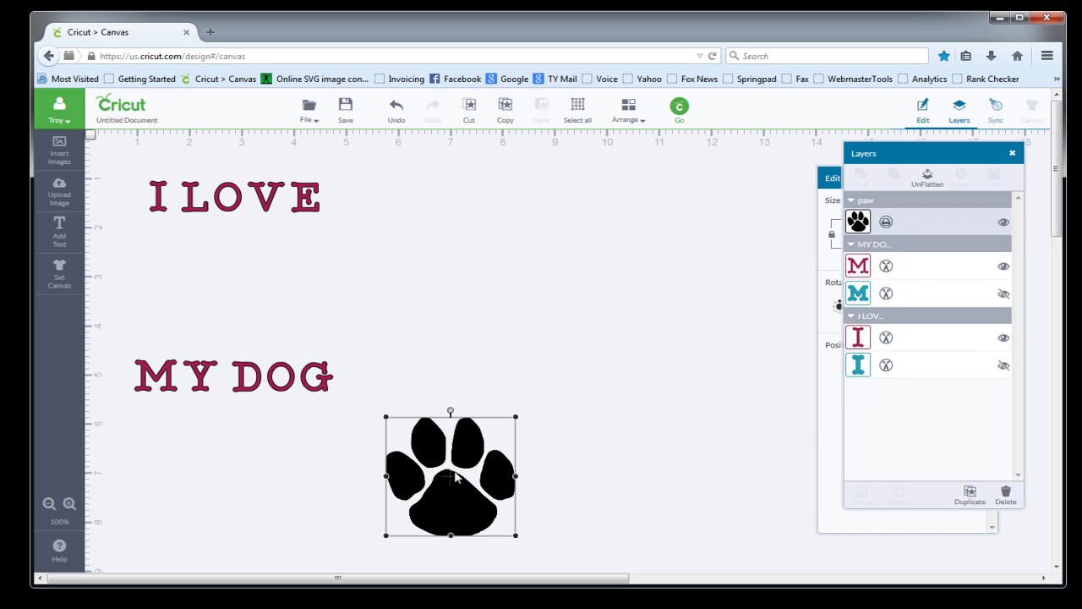
drag(450, 492, 235, 303)
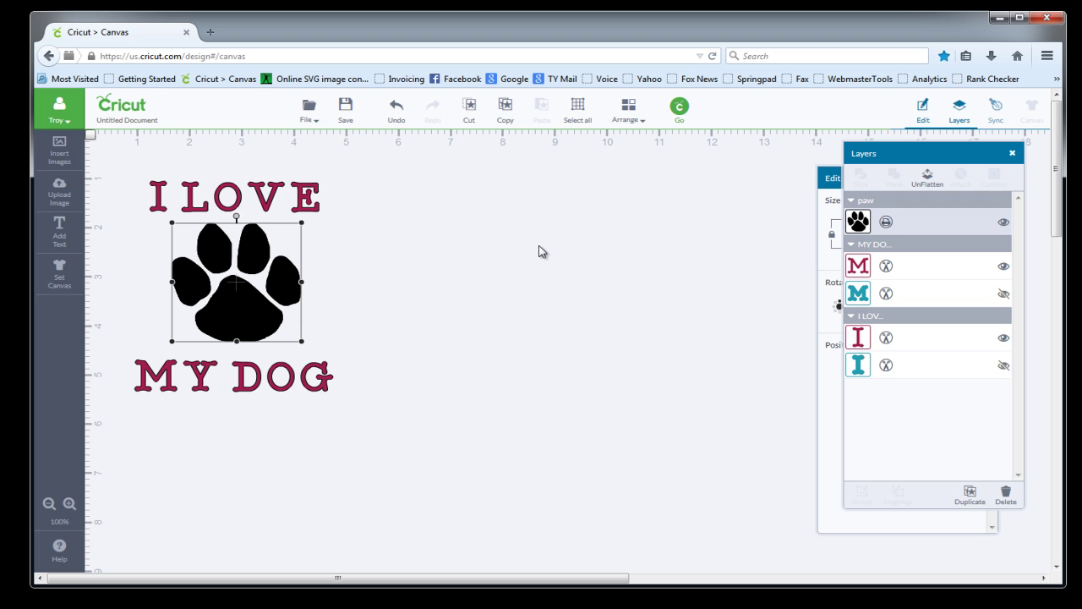
click(400, 271)
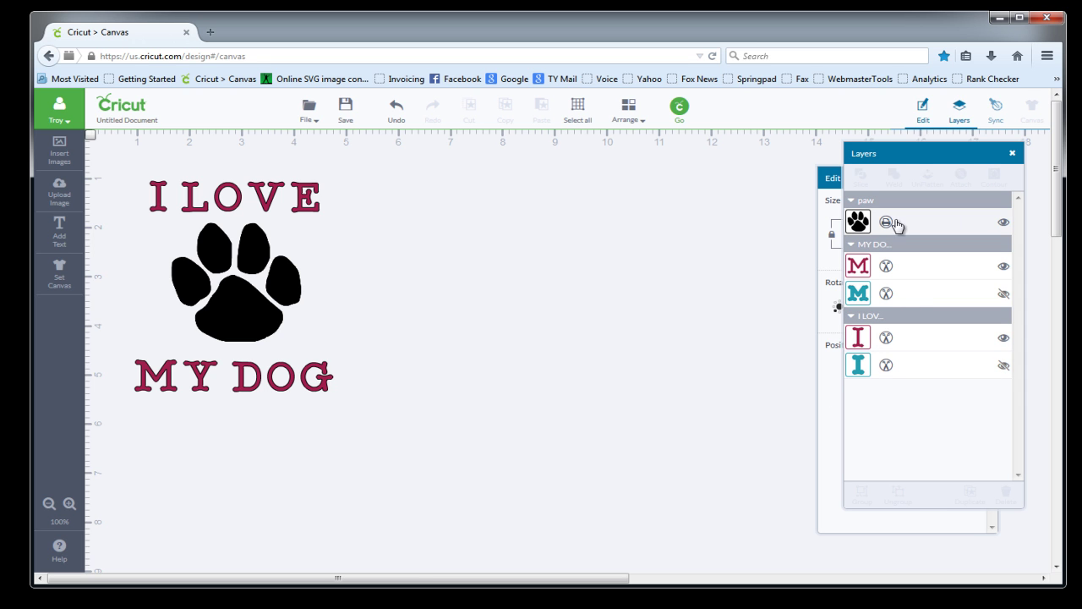
click(681, 110)
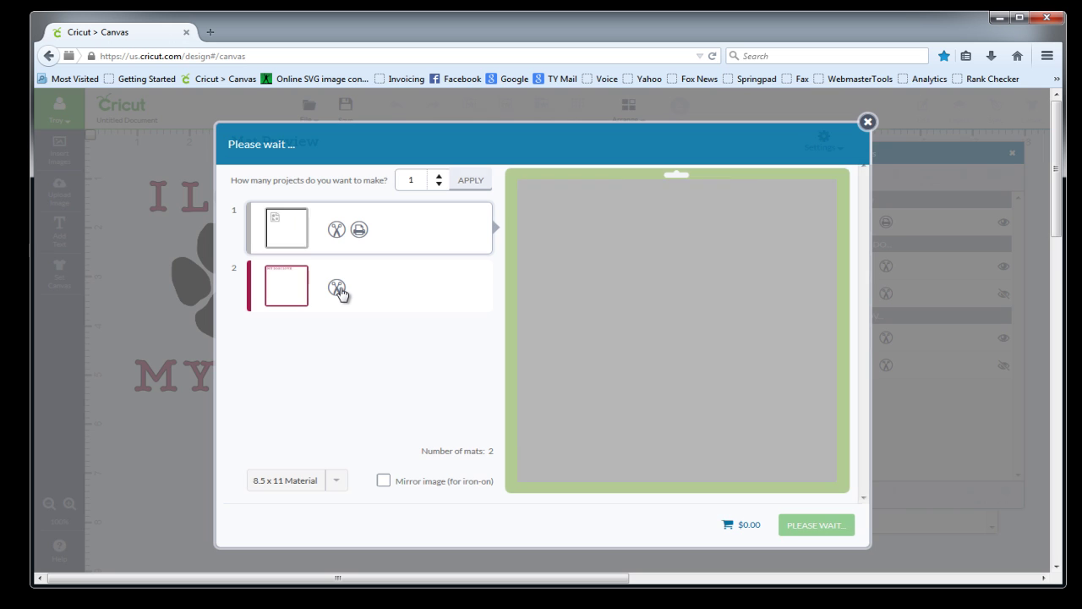
click(339, 293)
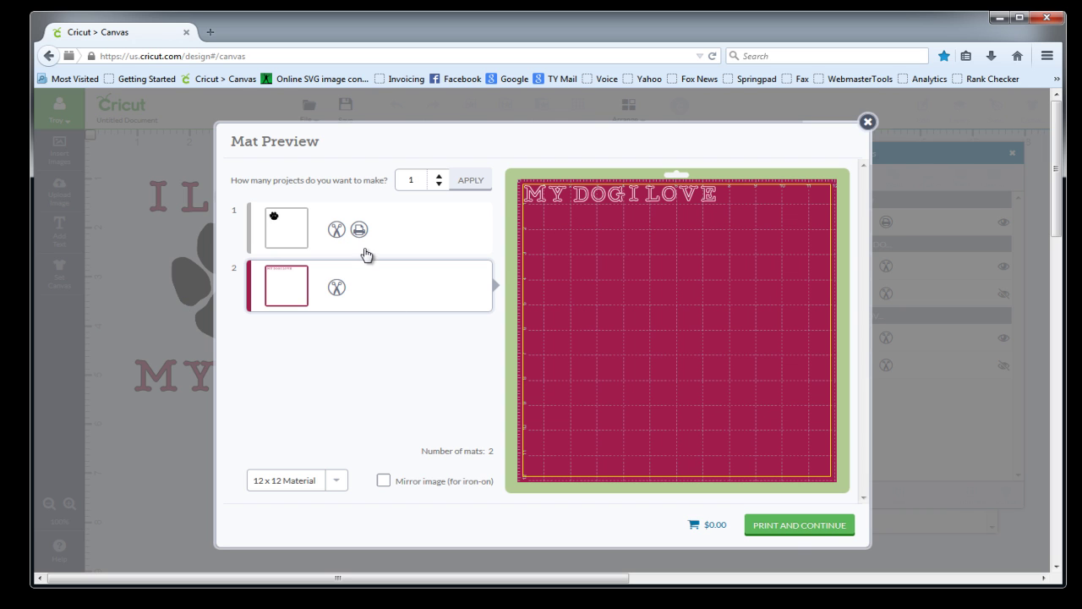
click(868, 120)
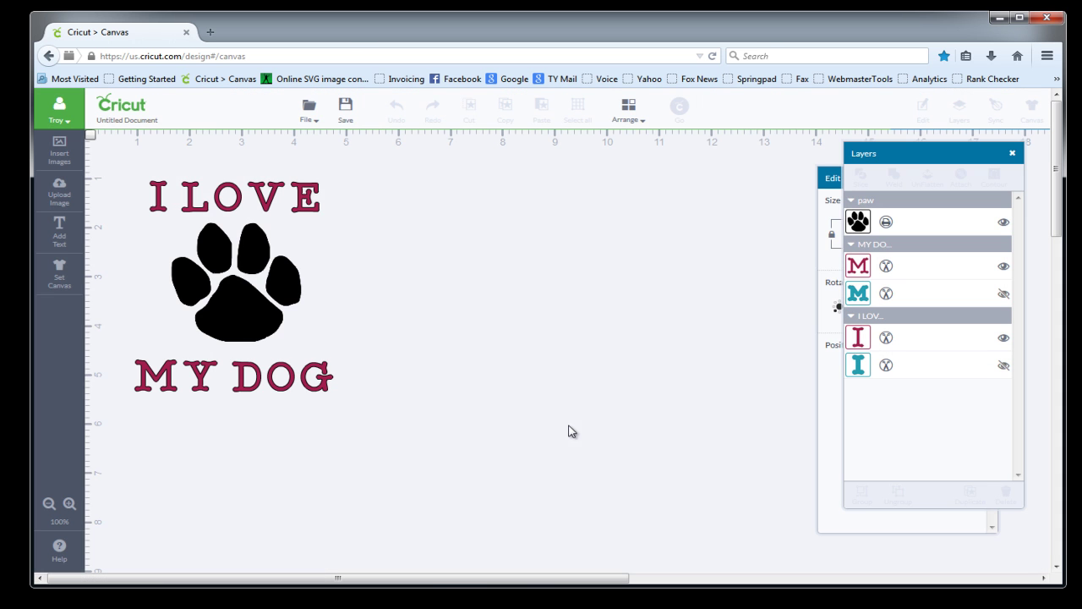
Try the paw layer as a Cut, then set its line type back to Print Then Cut
click(278, 294)
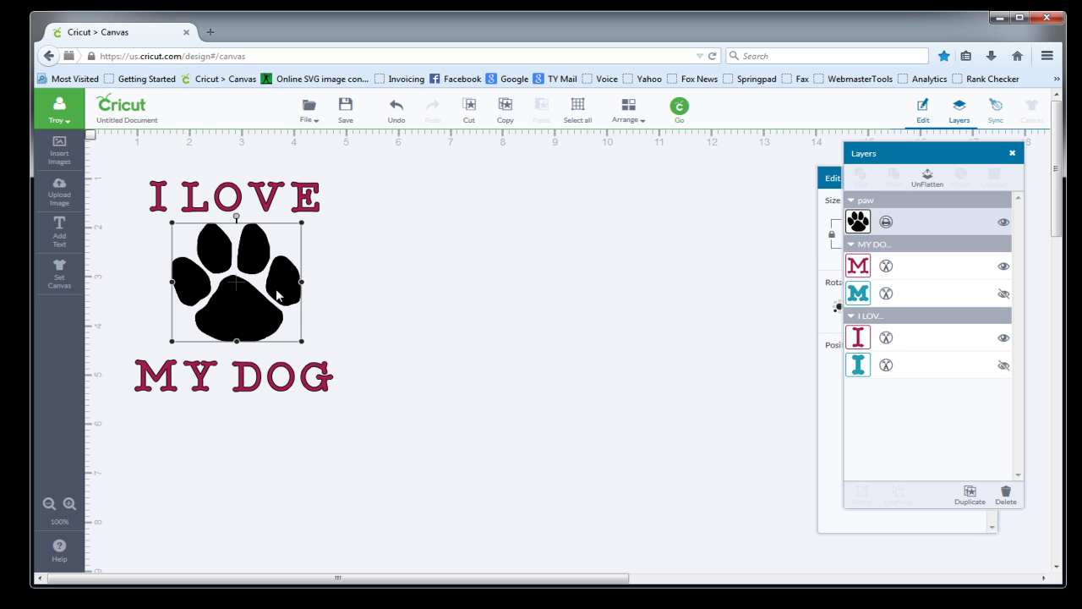
click(886, 223)
click(887, 223)
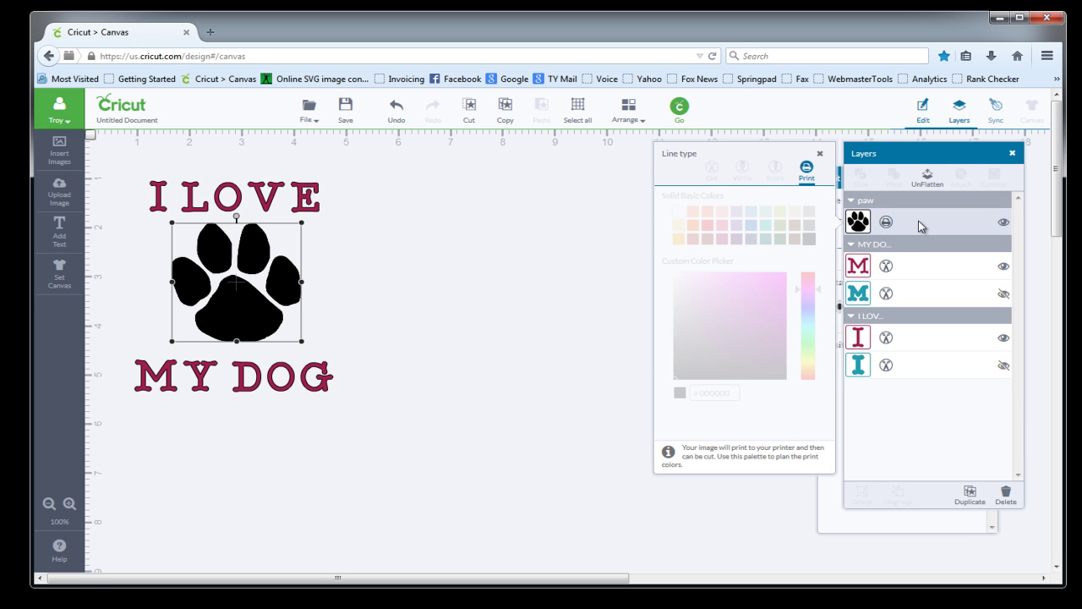
click(929, 181)
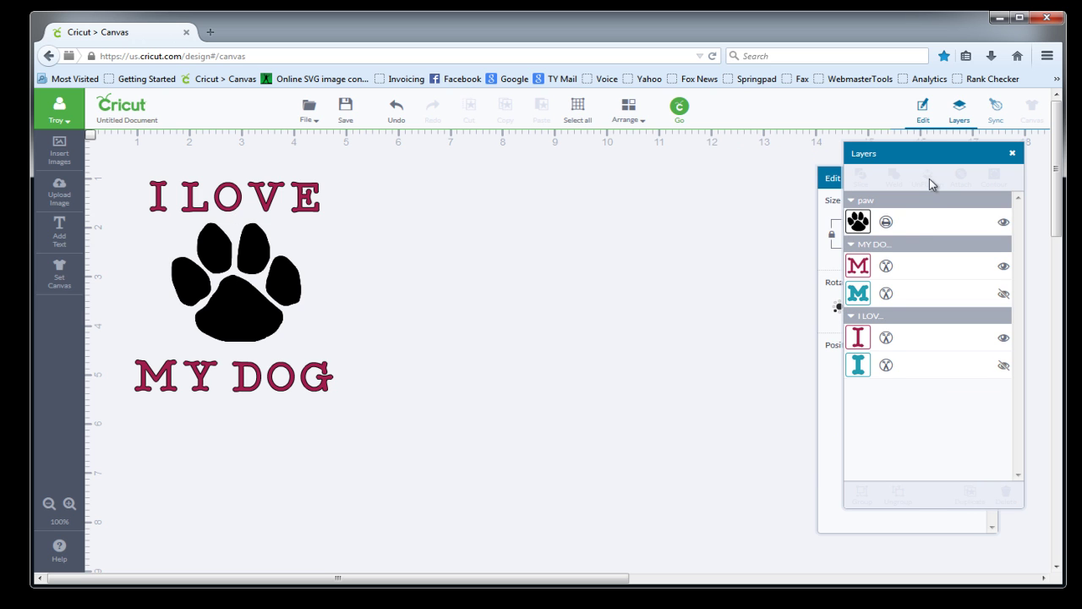
click(886, 223)
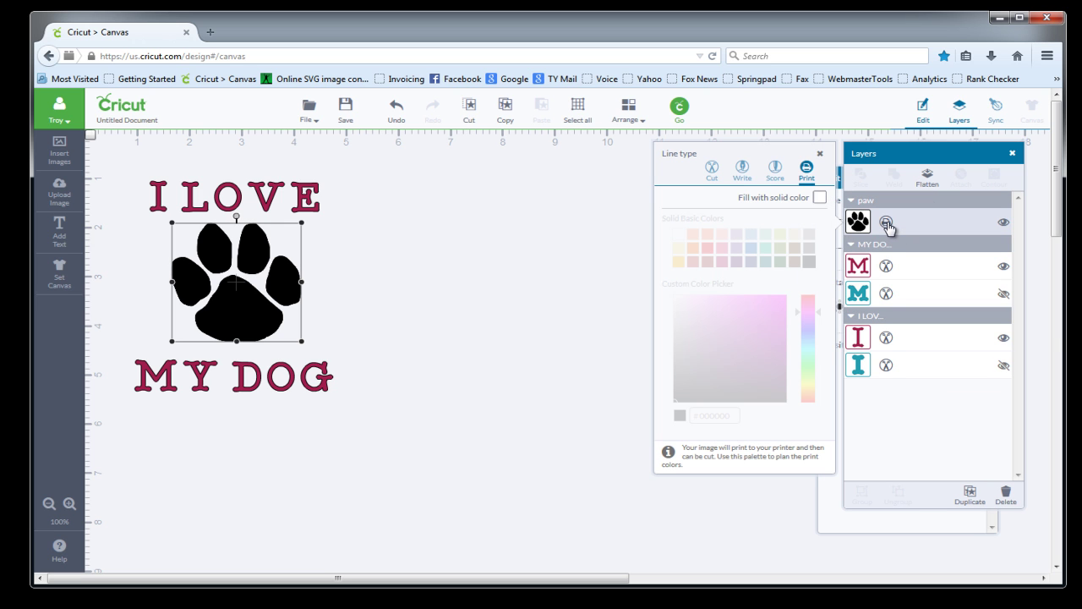
click(714, 172)
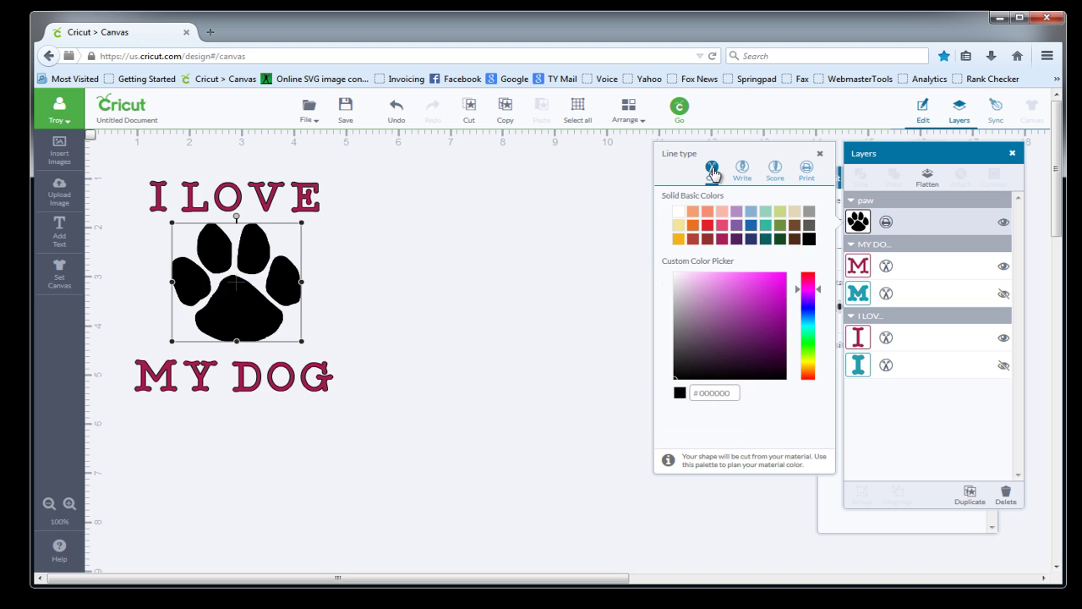
click(577, 263)
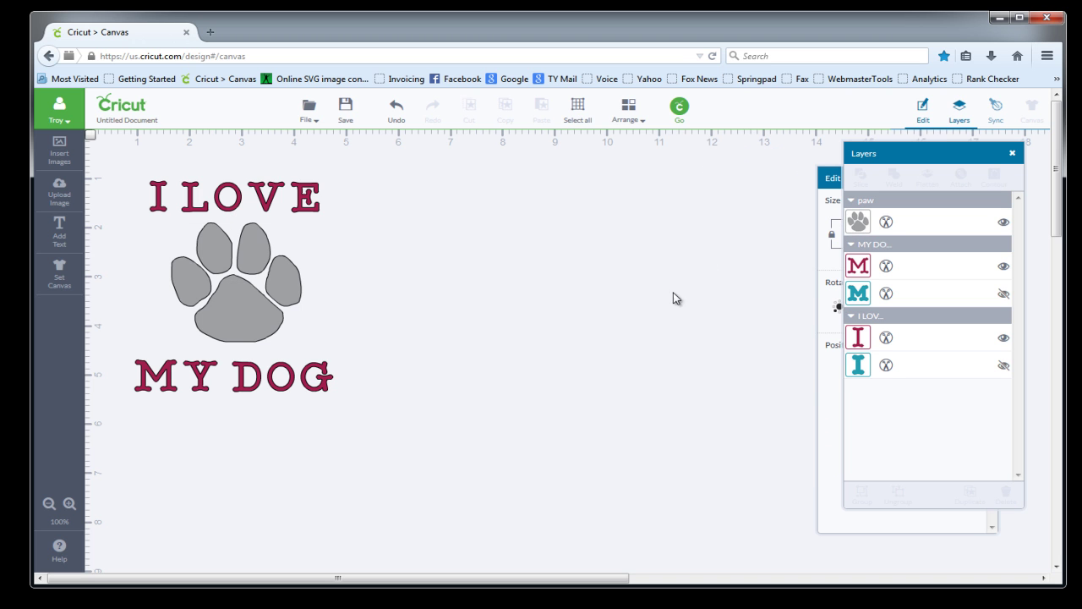
click(885, 224)
click(807, 170)
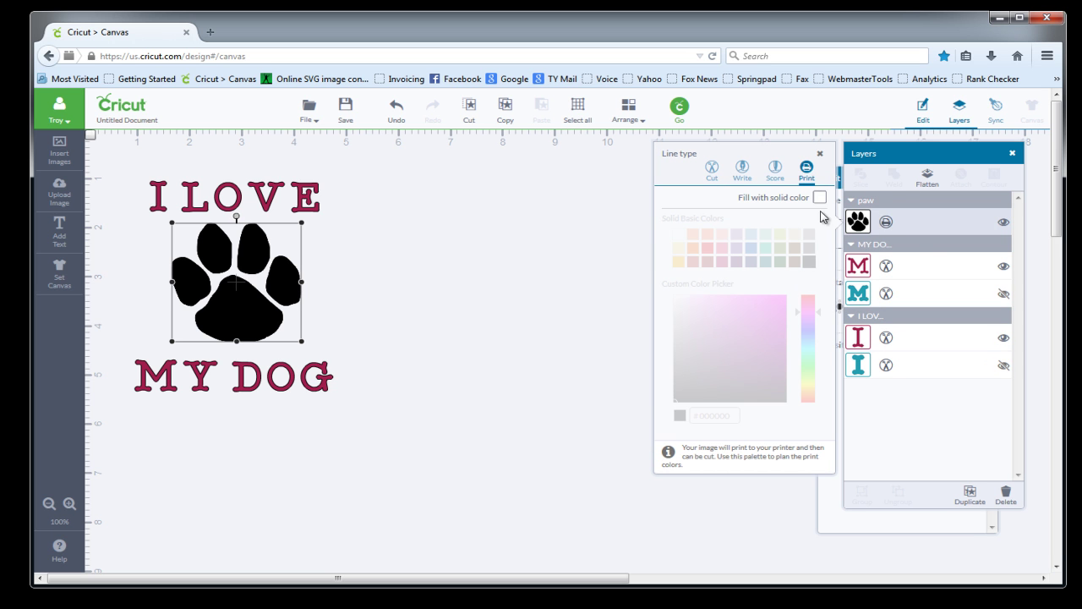
click(613, 238)
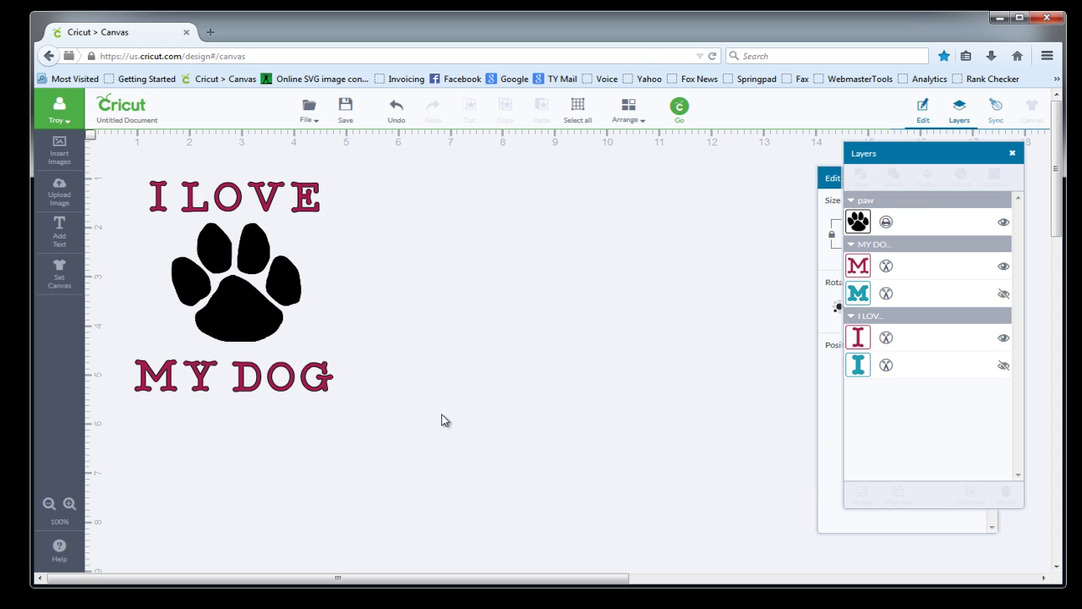
click(578, 110)
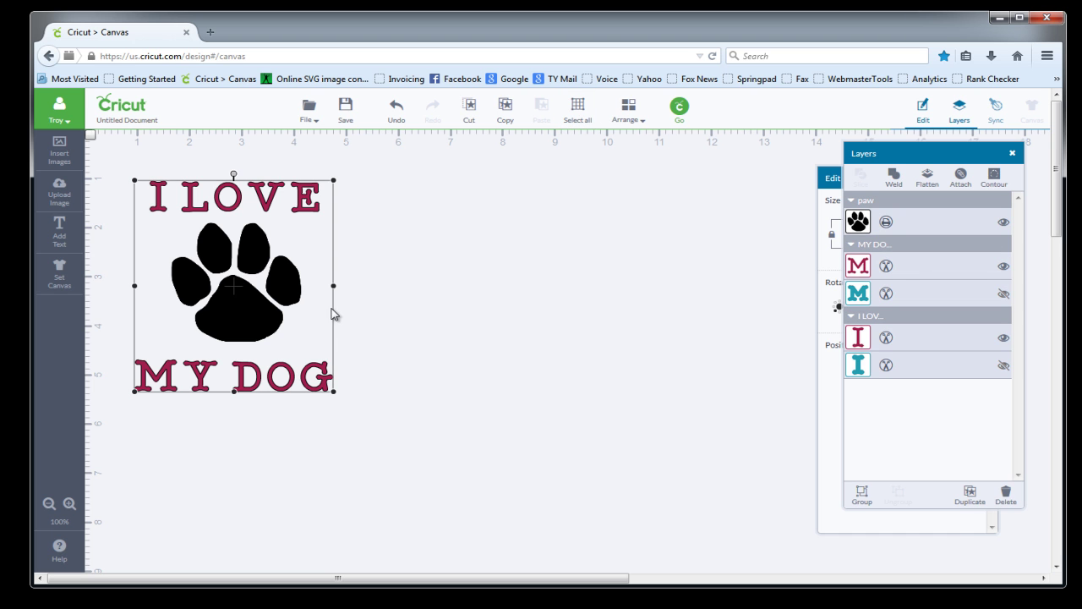
right_click(297, 209)
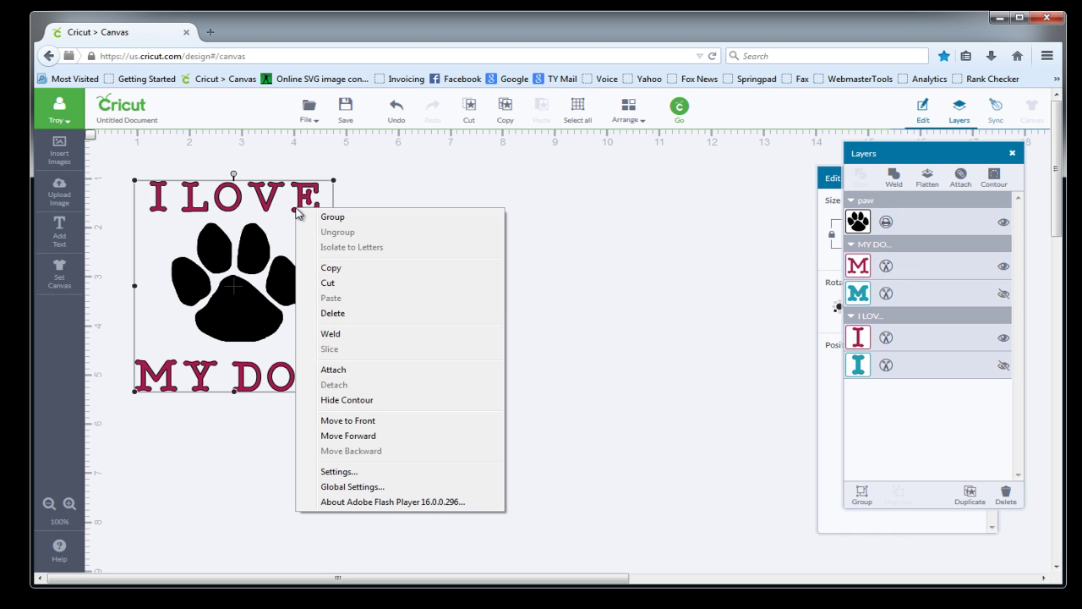
click(359, 370)
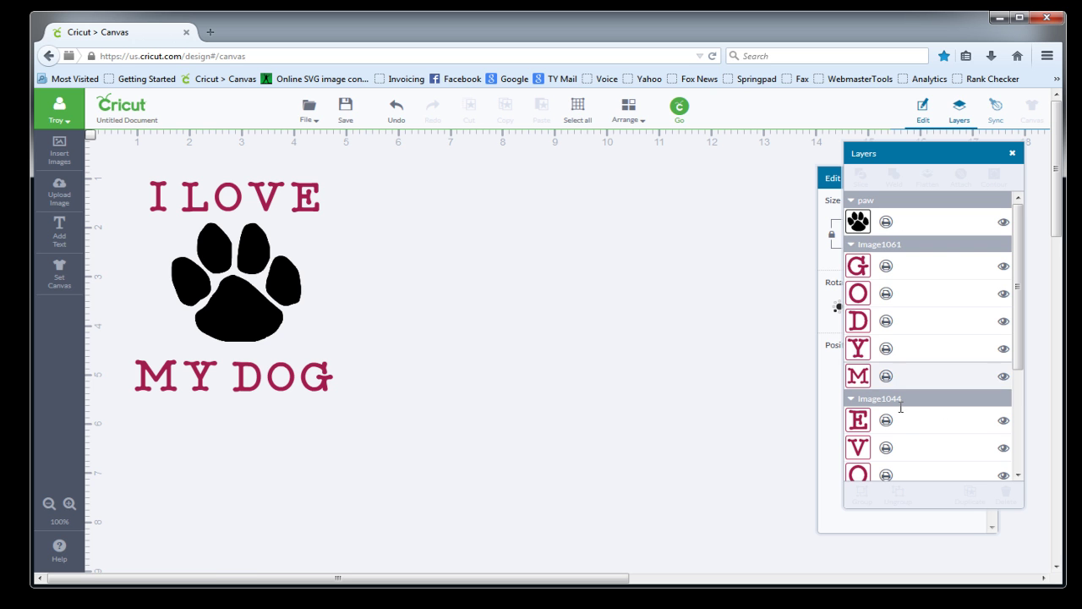
mouse_move(250, 282)
mouse_down()
mouse_move(279, 296)
mouse_move(250, 278)
mouse_up()
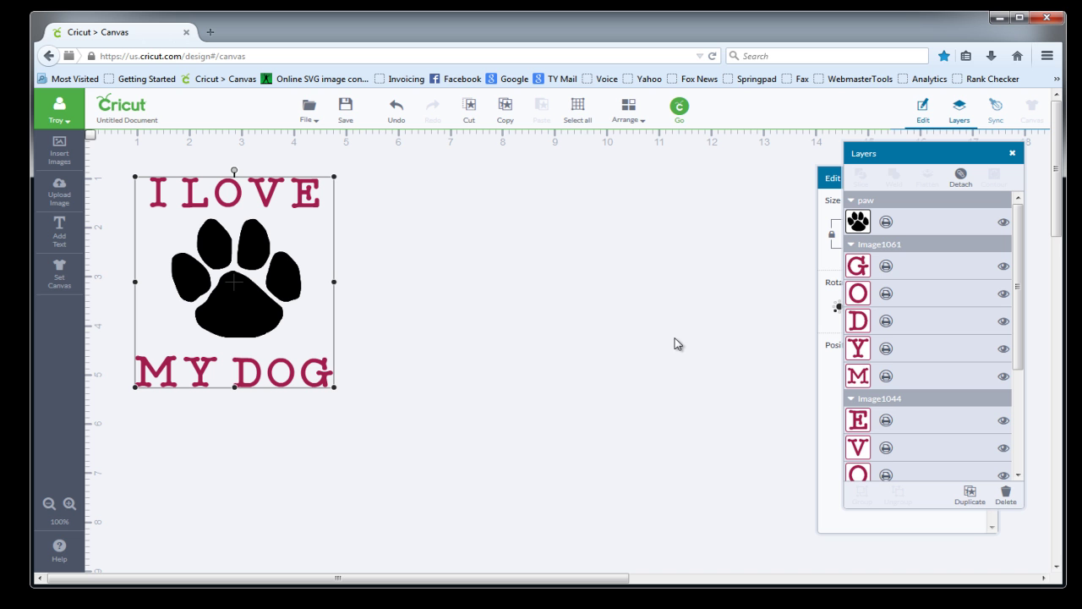
key(ctrl+z)
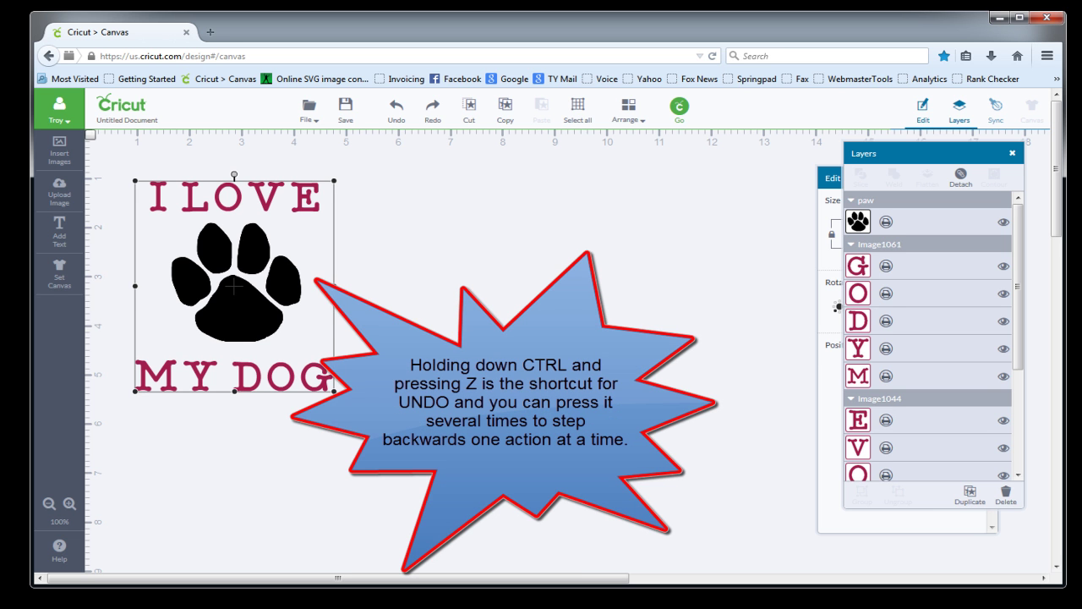
key(ctrl+z)
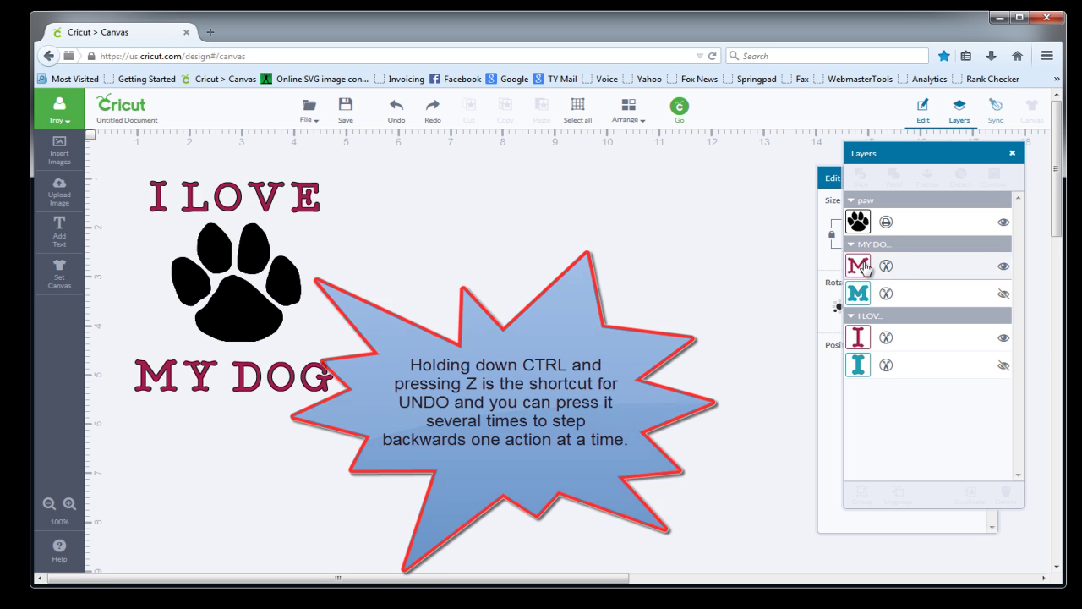
Change the paw layer's line type from Print to Cut
click(886, 221)
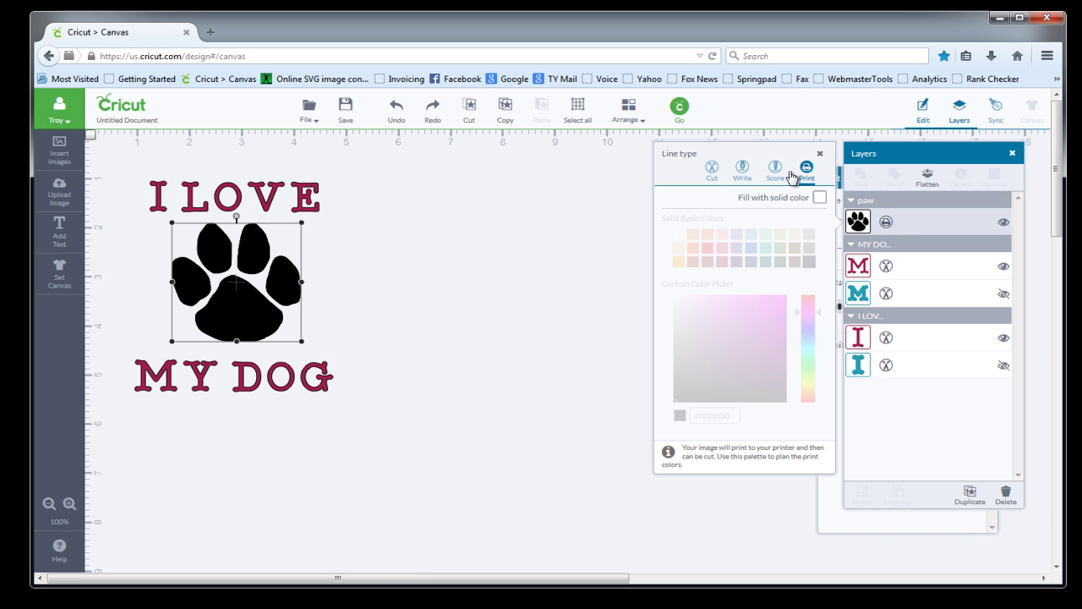
click(713, 169)
click(535, 292)
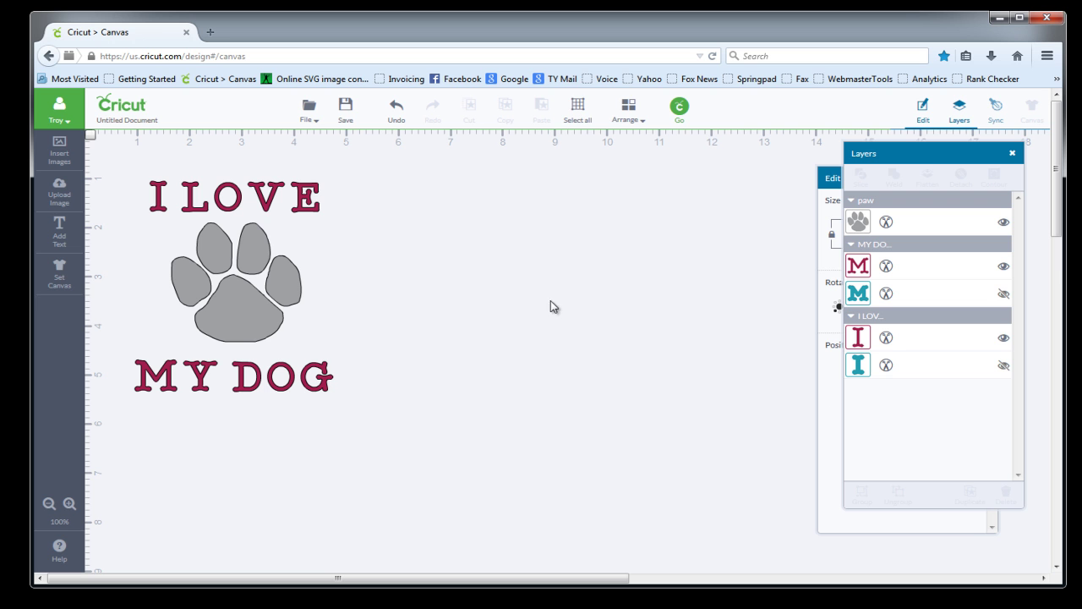
Select everything and attach I LOVE, the paw and MY DOG into one design
click(578, 109)
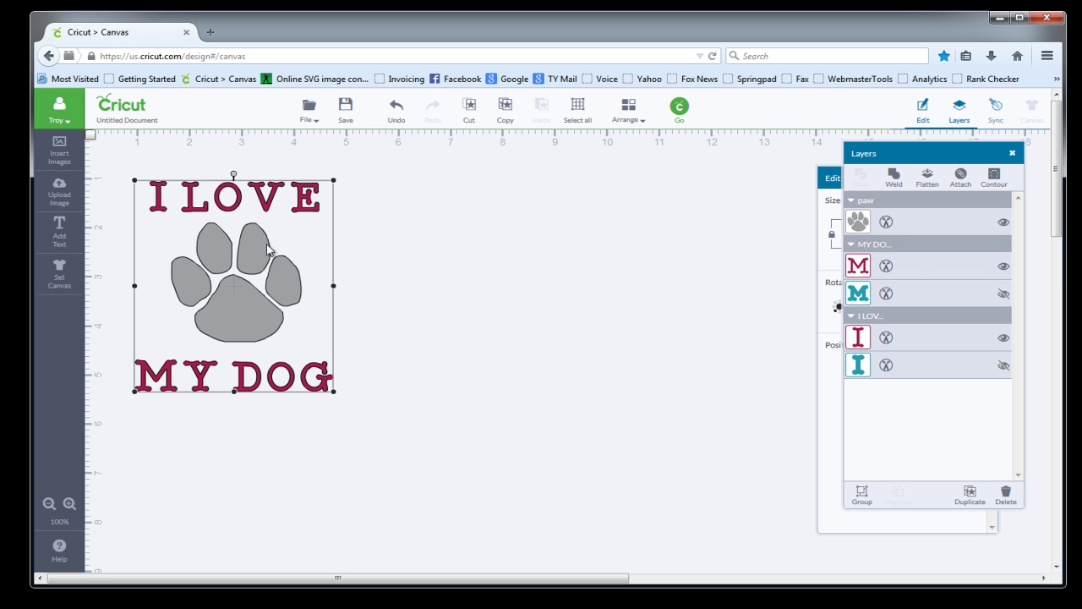
right_click(258, 200)
click(314, 358)
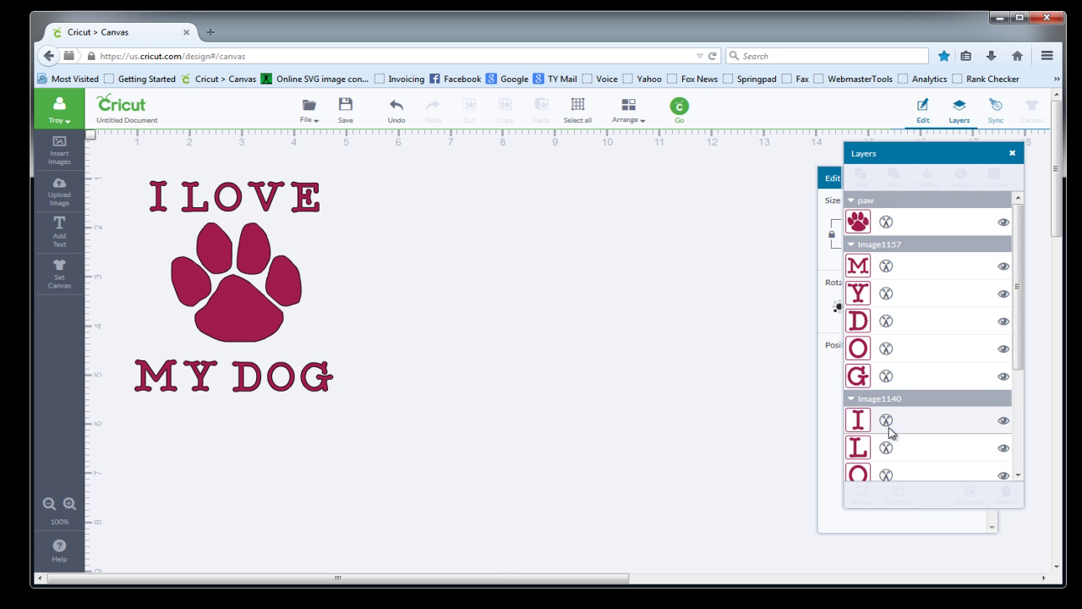
Send the design to Mat Preview and nudge it slightly on the 12 x 12 mat
click(680, 107)
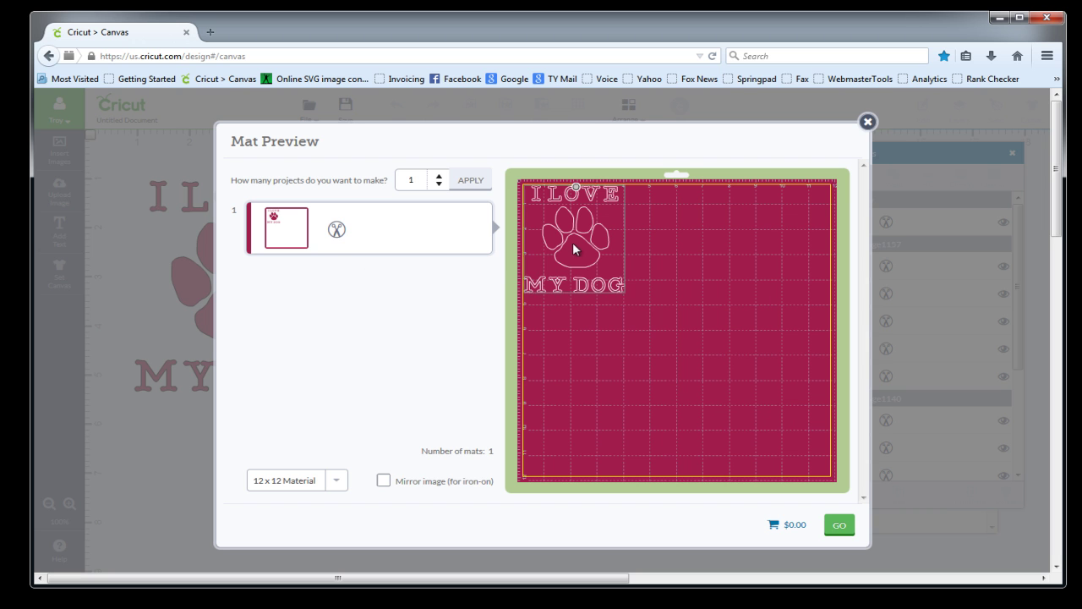
mouse_move(573, 241)
mouse_down()
mouse_move(577, 255)
mouse_move(575, 242)
mouse_up()
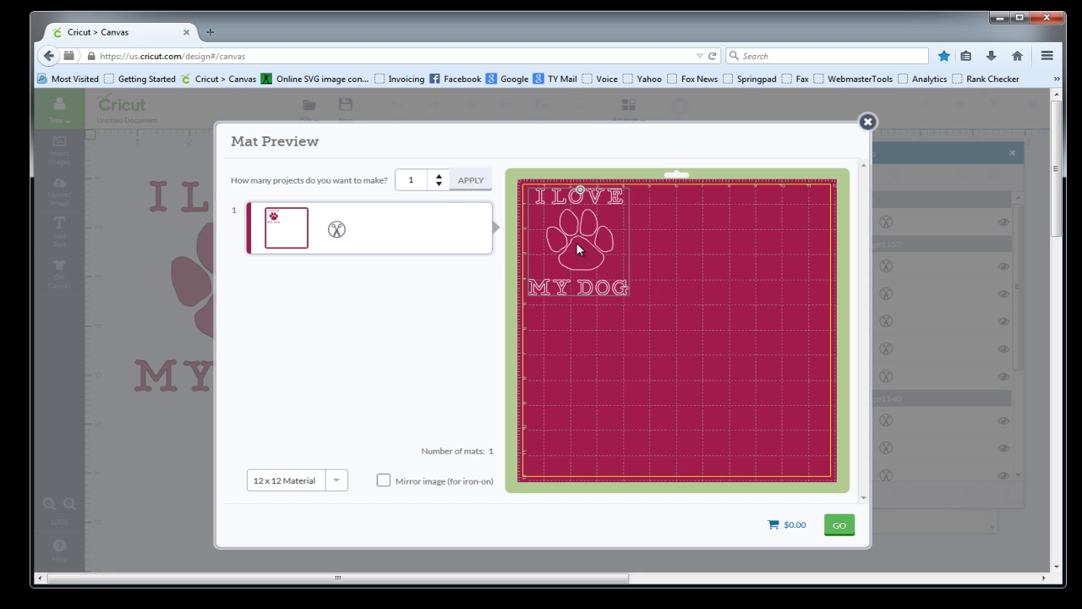